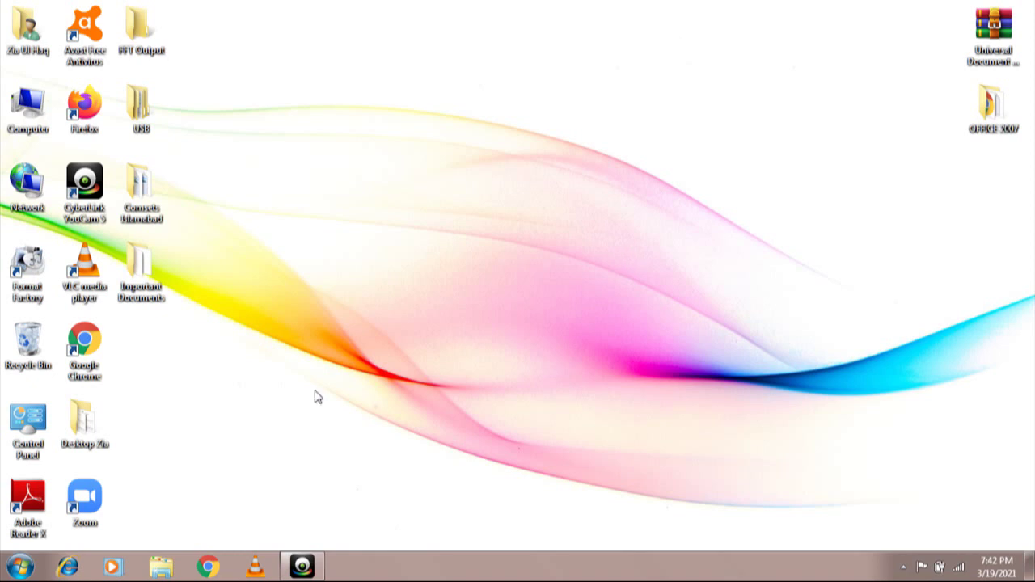
click(209, 566)
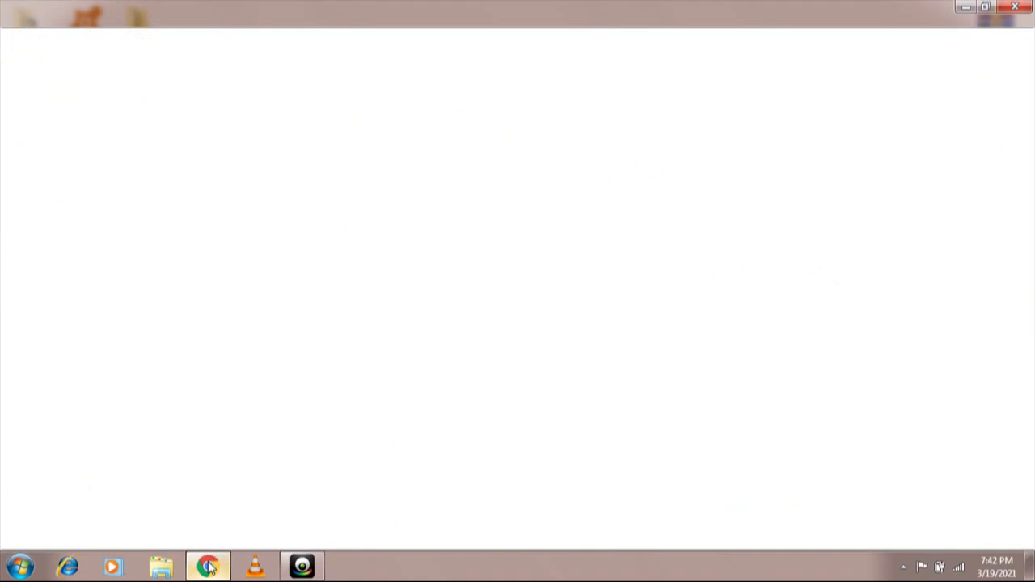
click(968, 16)
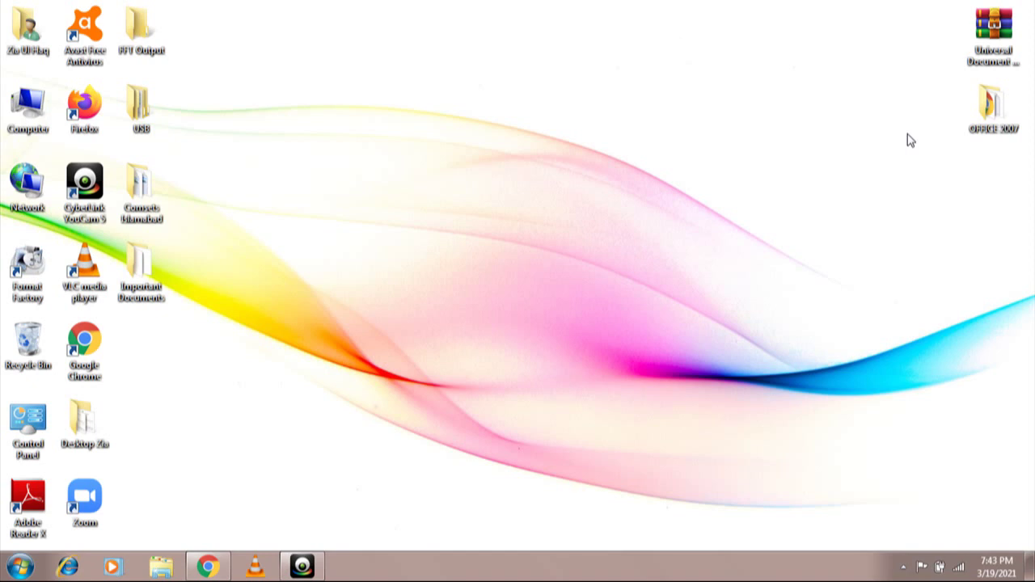
Open the OFFICE 2007 folder on the desktop and launch its setup application
click(993, 118)
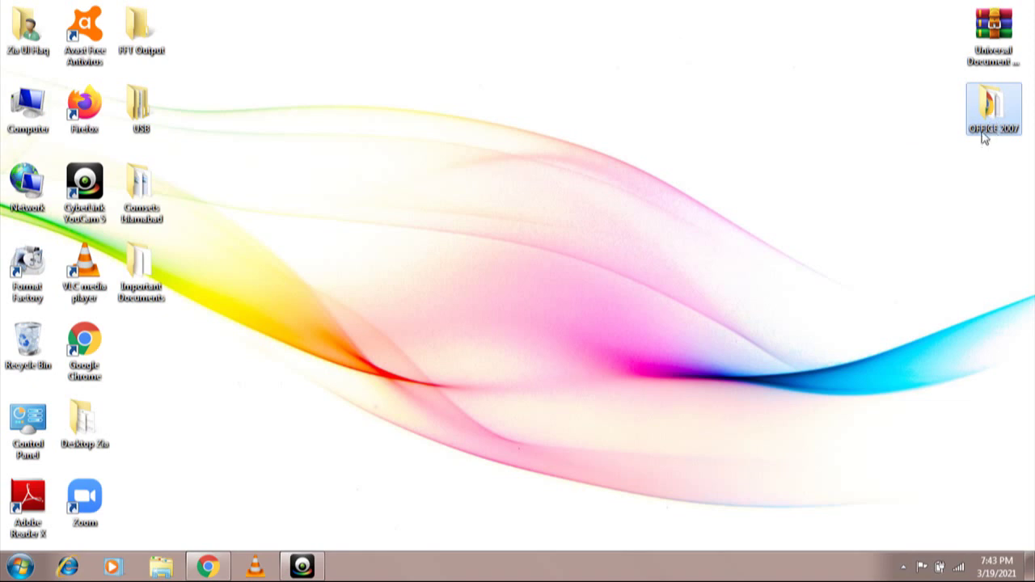
double_click(995, 117)
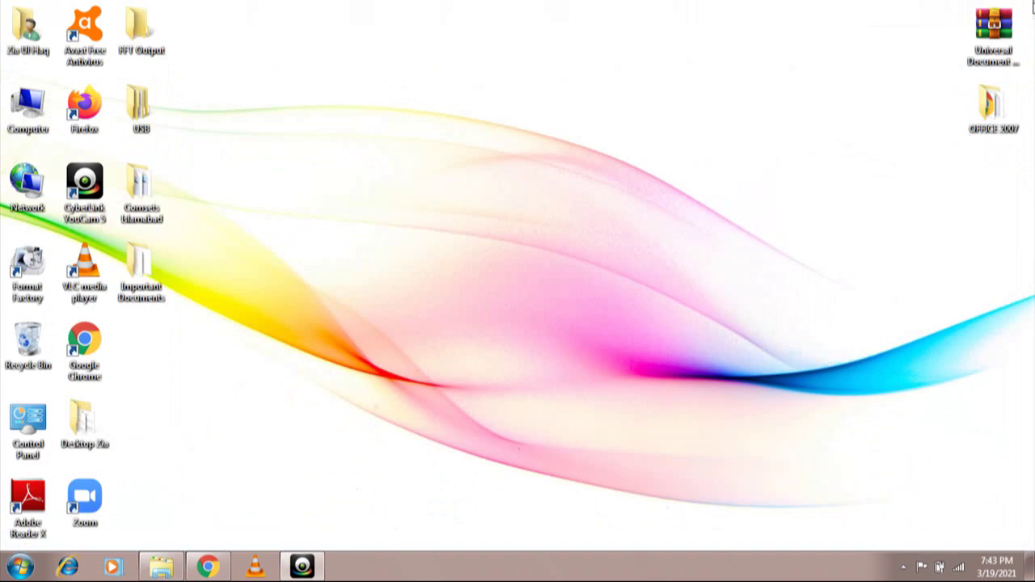
double_click(995, 117)
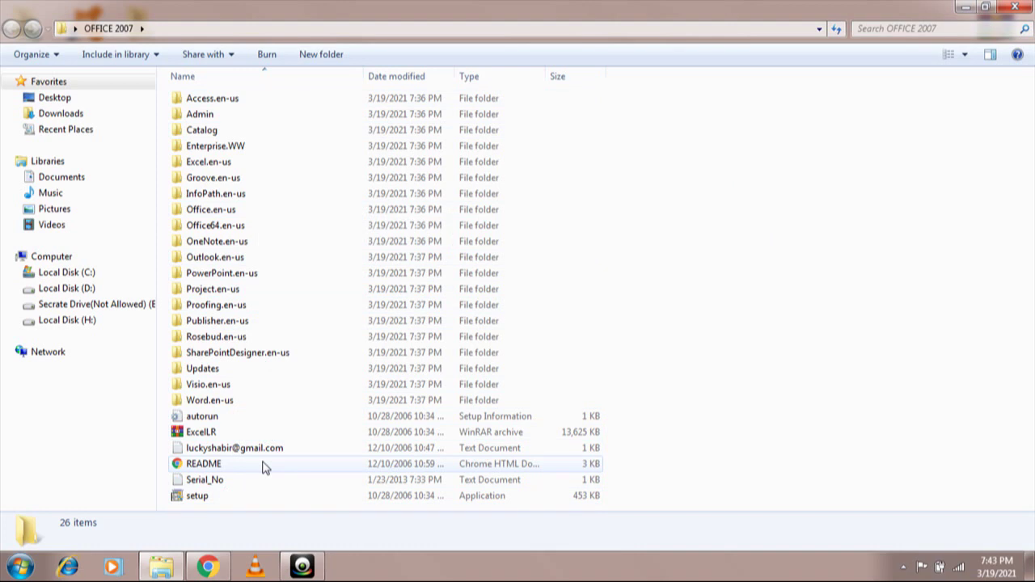
double_click(198, 495)
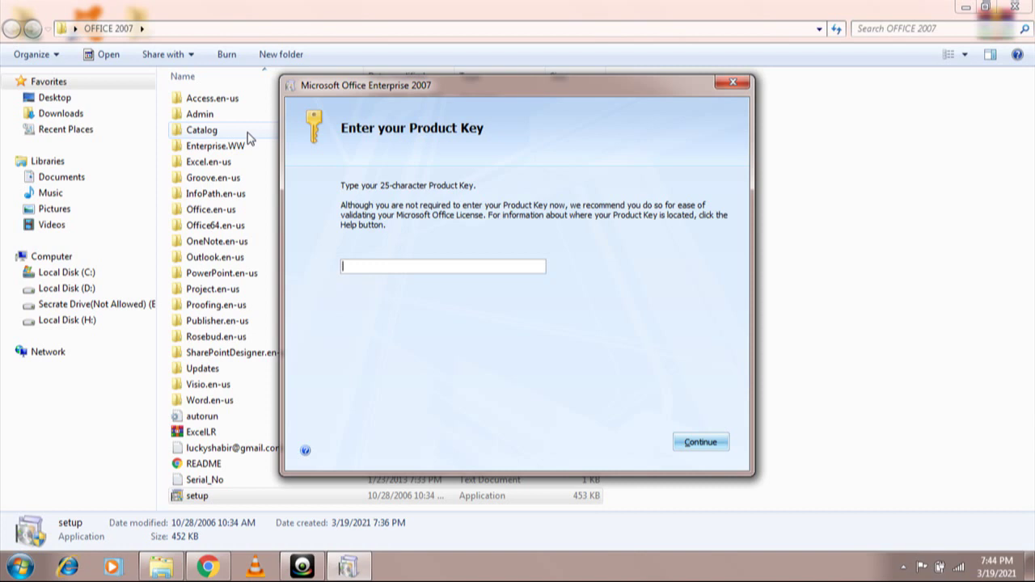
Open the Serial_No text file and examine the product keys listed for Office Suits and Office Application
click(212, 481)
double_click(213, 481)
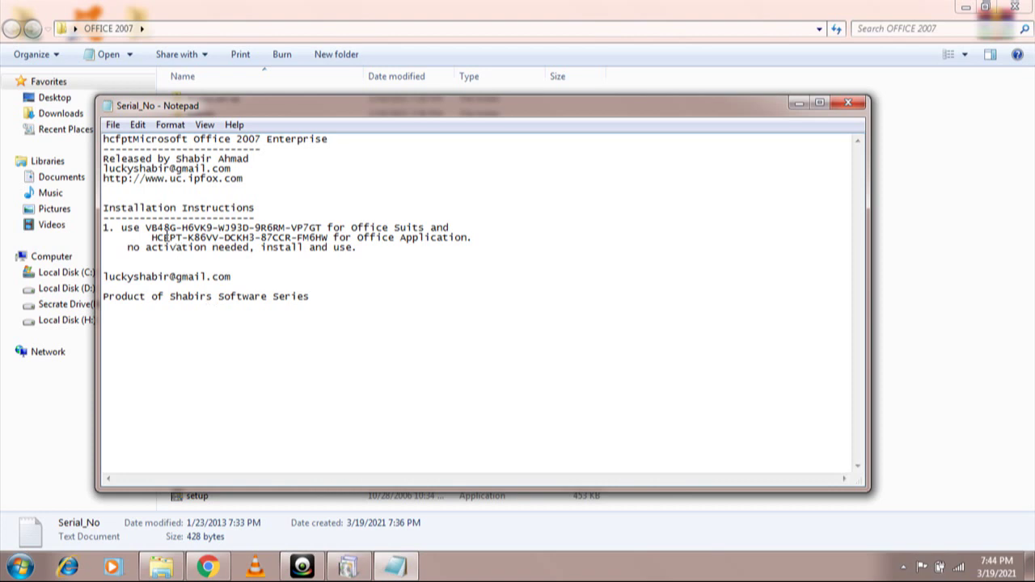
drag(146, 229, 311, 219)
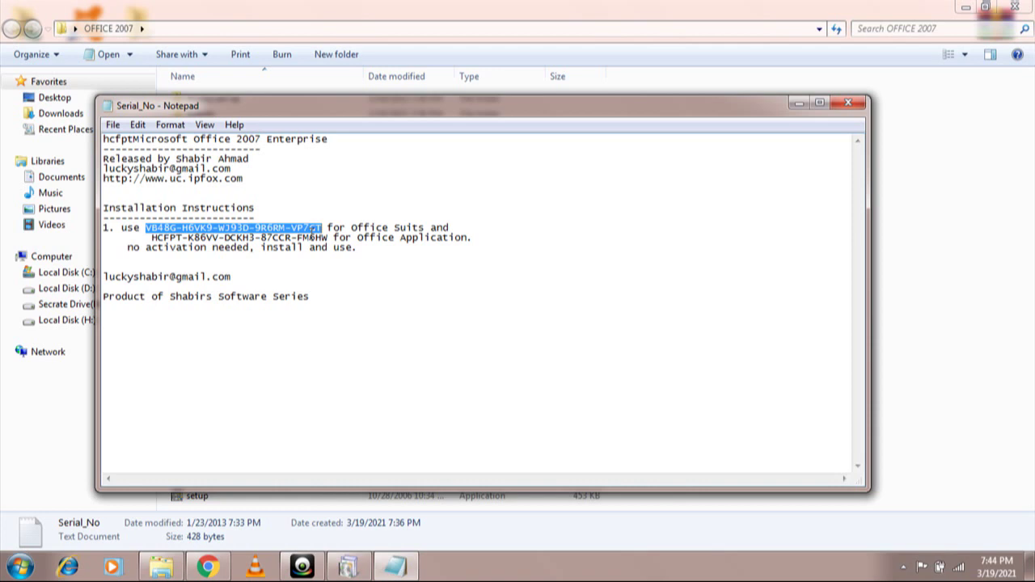
drag(151, 238, 328, 239)
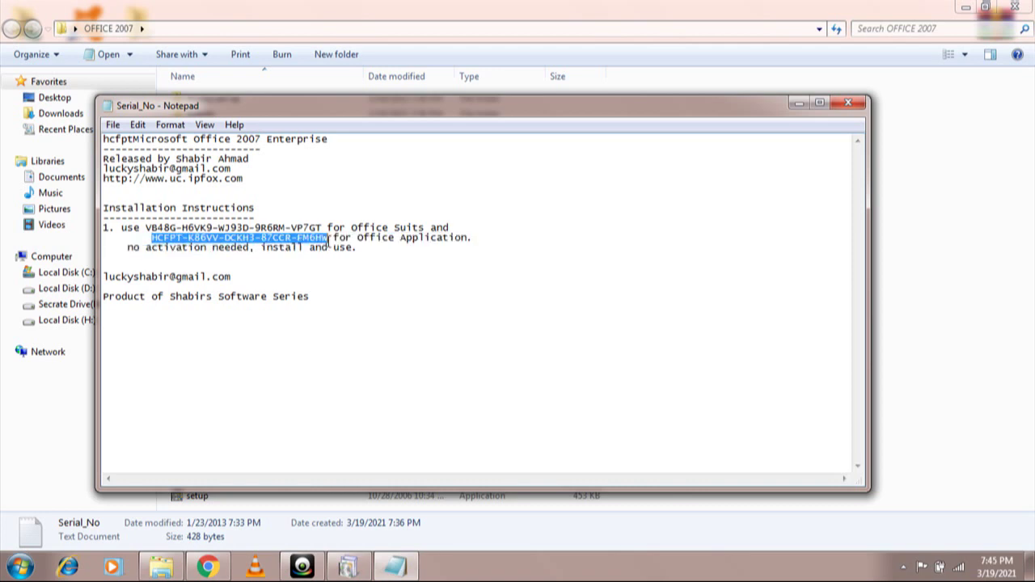
click(279, 280)
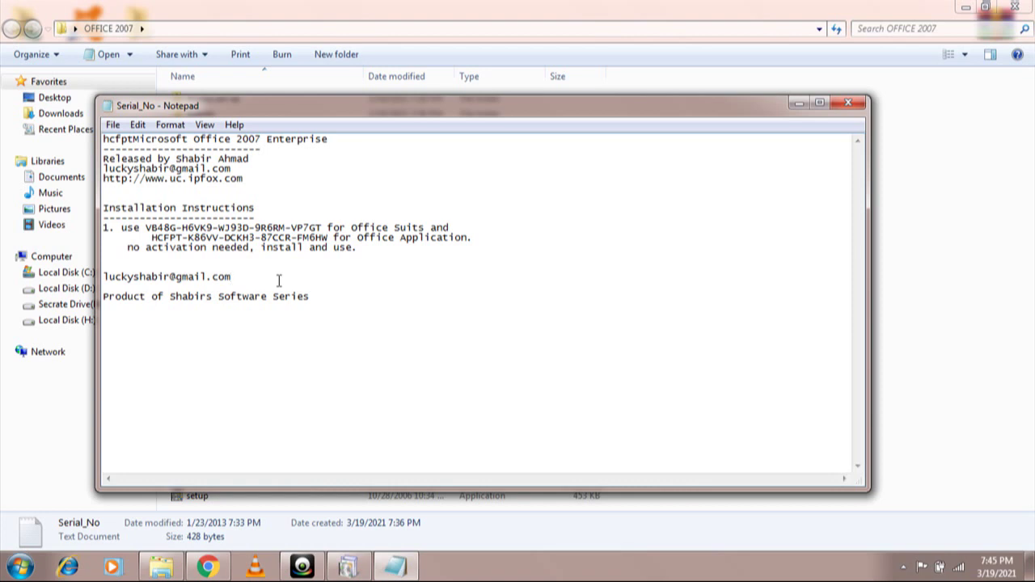
Copy the Office Suits product key from the Serial_No file and paste it into the installer's product key field
drag(146, 229, 322, 229)
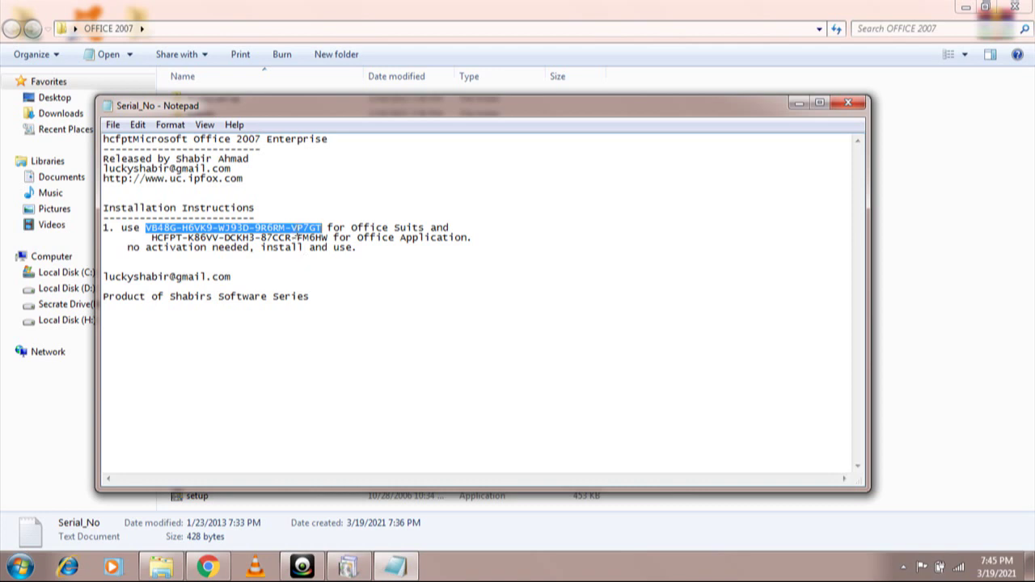
right_click(298, 229)
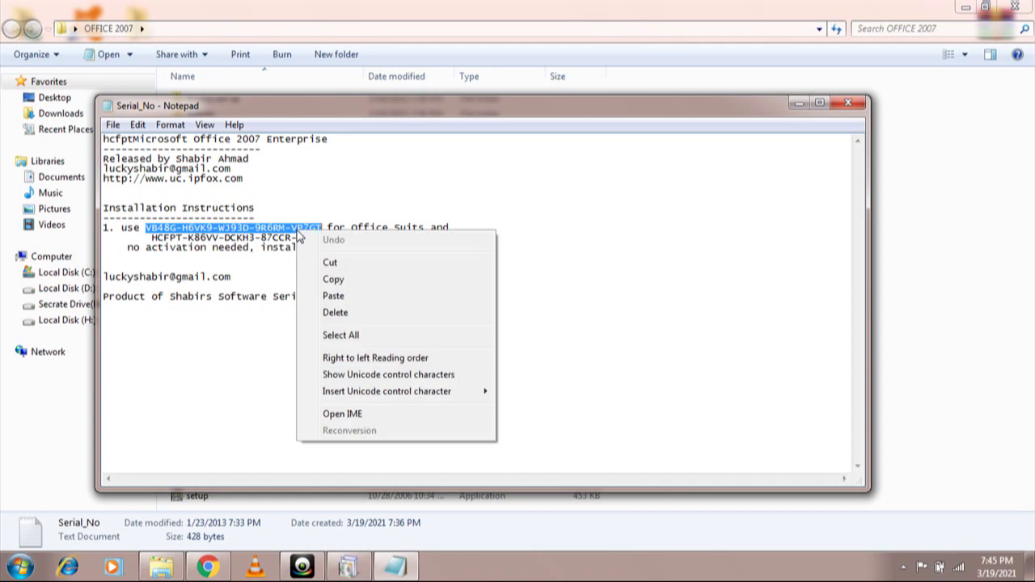
click(328, 280)
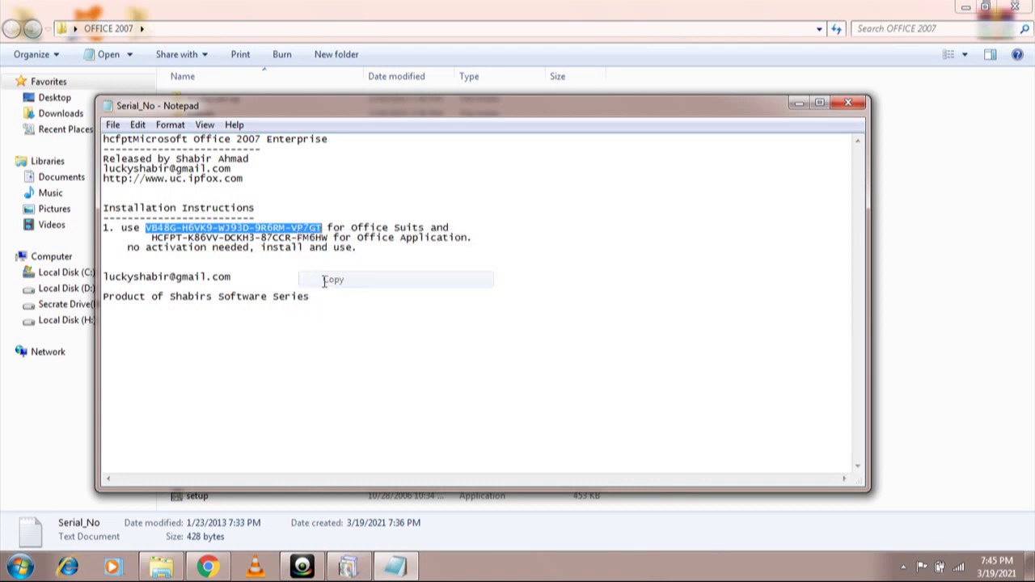
click(356, 568)
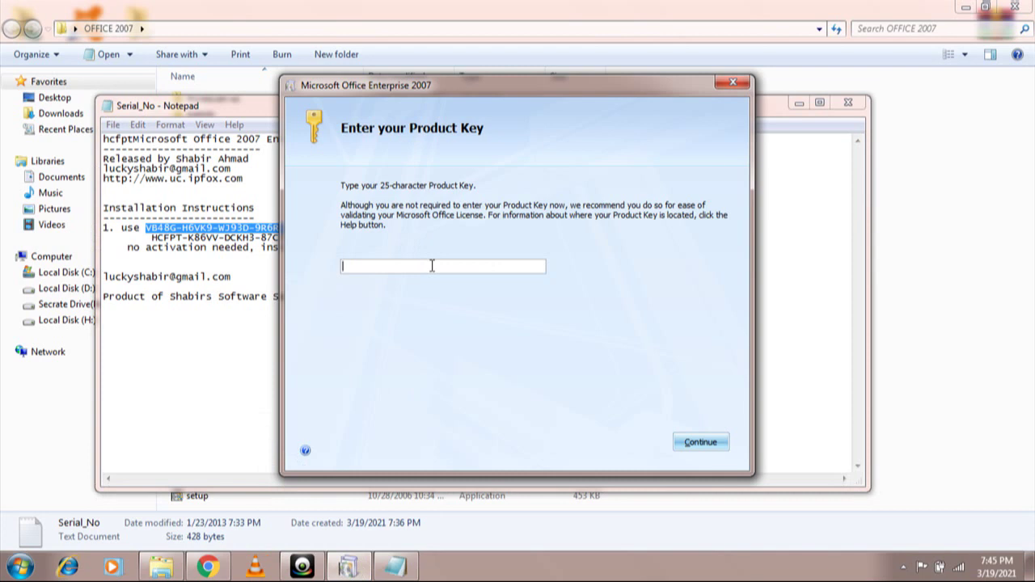
key(ctrl+v)
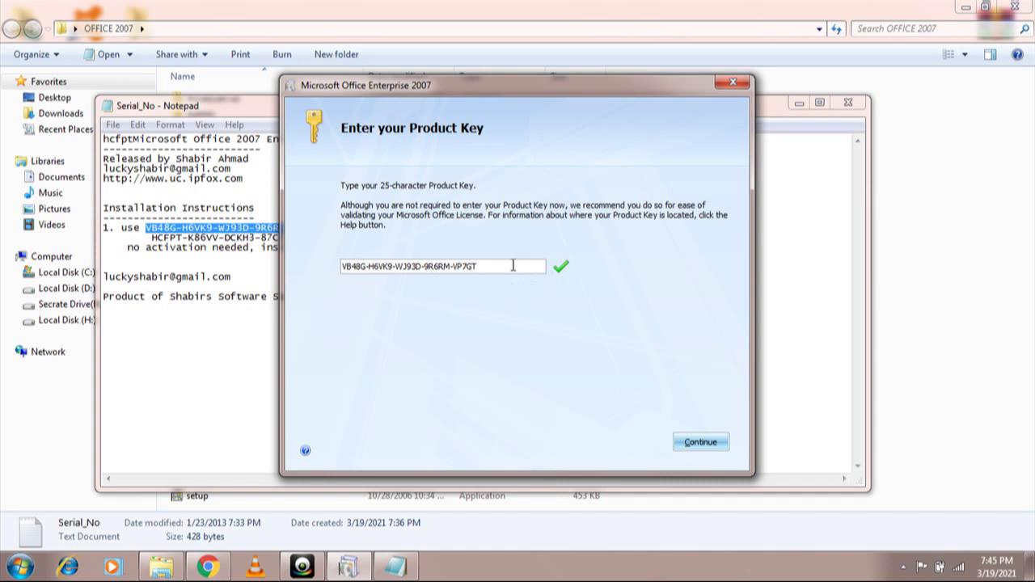
Try replacing the last group of the product key in the installer with wrong characters
key(BackSpace)
text(U)
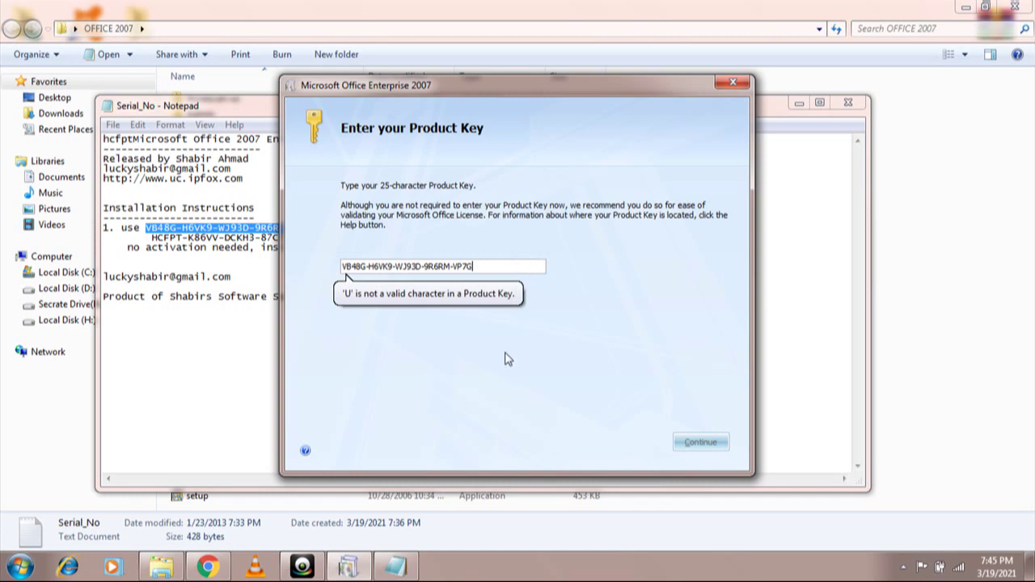
click(453, 295)
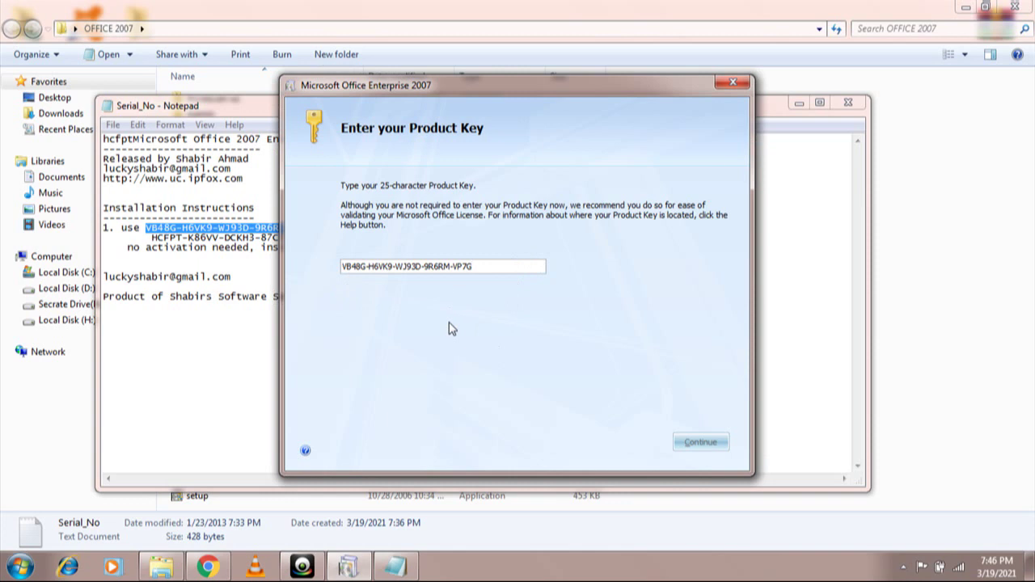
double_click(525, 266)
key(BackSpace)
text(HHHHH)
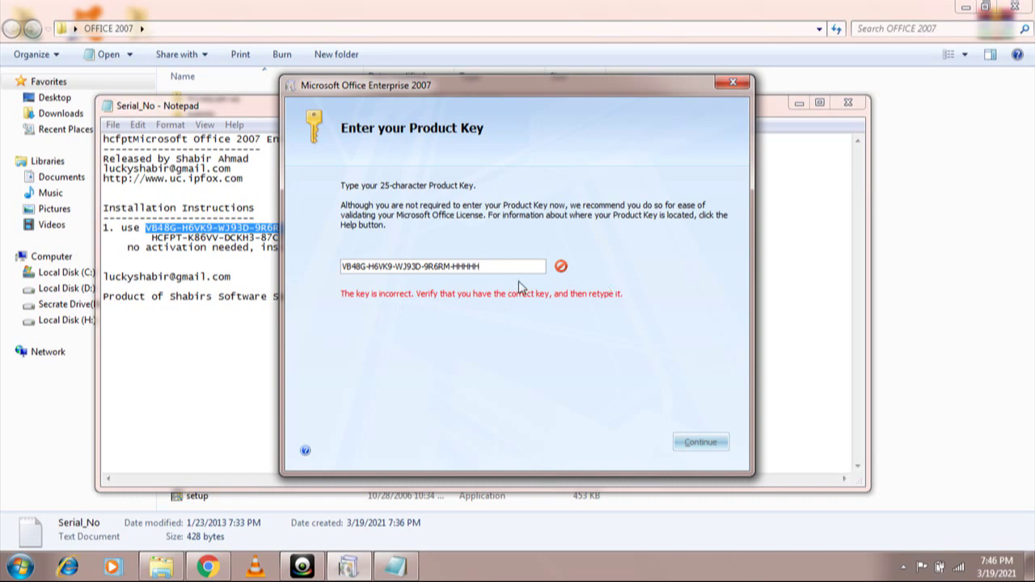
Clear the installer's product key field and paste the copied Office Suits product key again
key(BackSpace)
key(BackSpace)
key(BackSpace)
key(BackSpace)
key(BackSpace)
key(BackSpace)
key(BackSpace)
key(BackSpace)
key(BackSpace)
key(BackSpace)
key(BackSpace)
key(BackSpace)
key(BackSpace)
key(BackSpace)
key(BackSpace)
key(BackSpace)
key(BackSpace)
key(BackSpace)
key(BackSpace)
key(BackSpace)
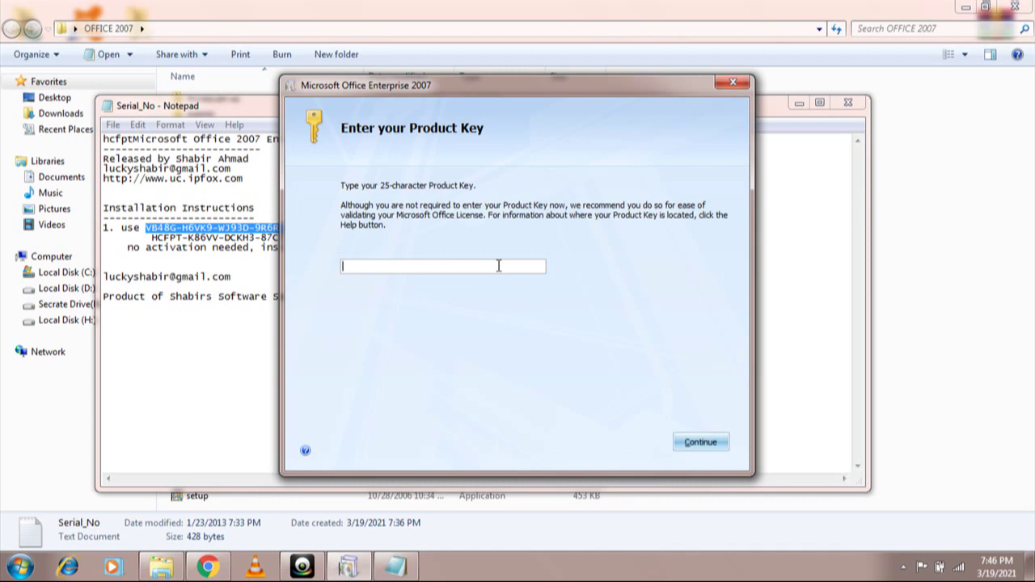
key(ctrl+v)
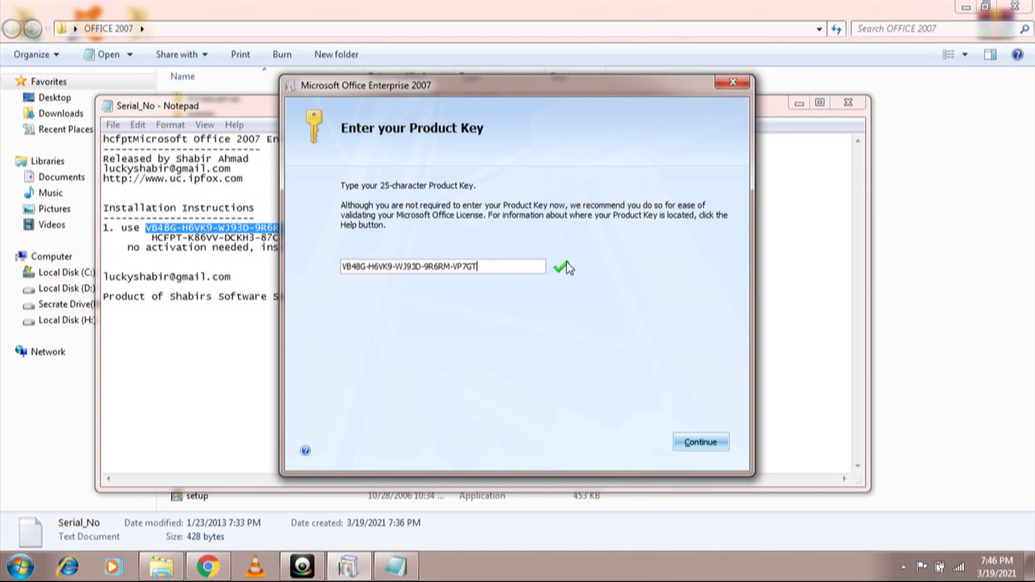
Continue past the product key page and start the standard, non-customized installation of Microsoft Office Enterprise 2007
click(684, 447)
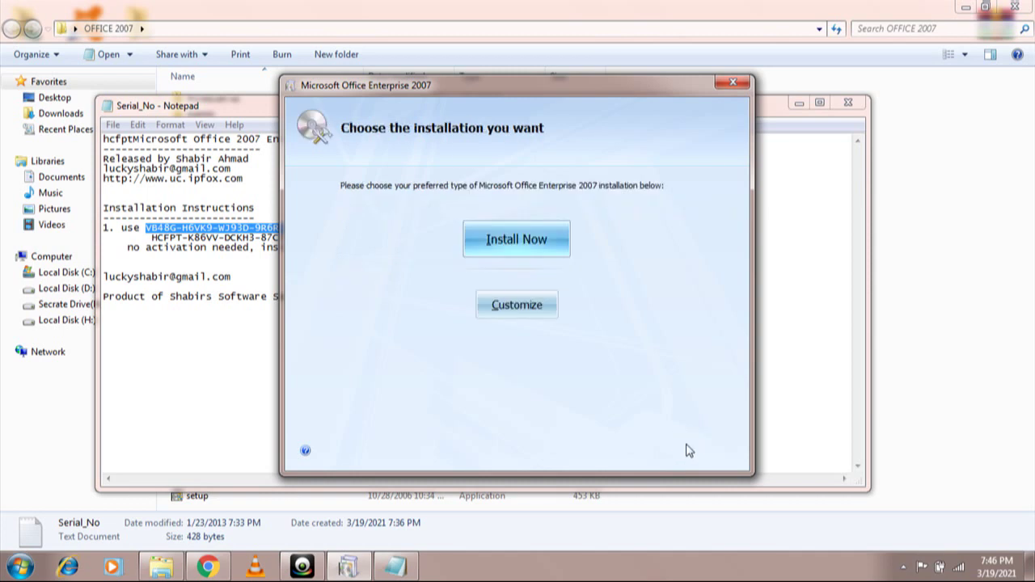
click(549, 255)
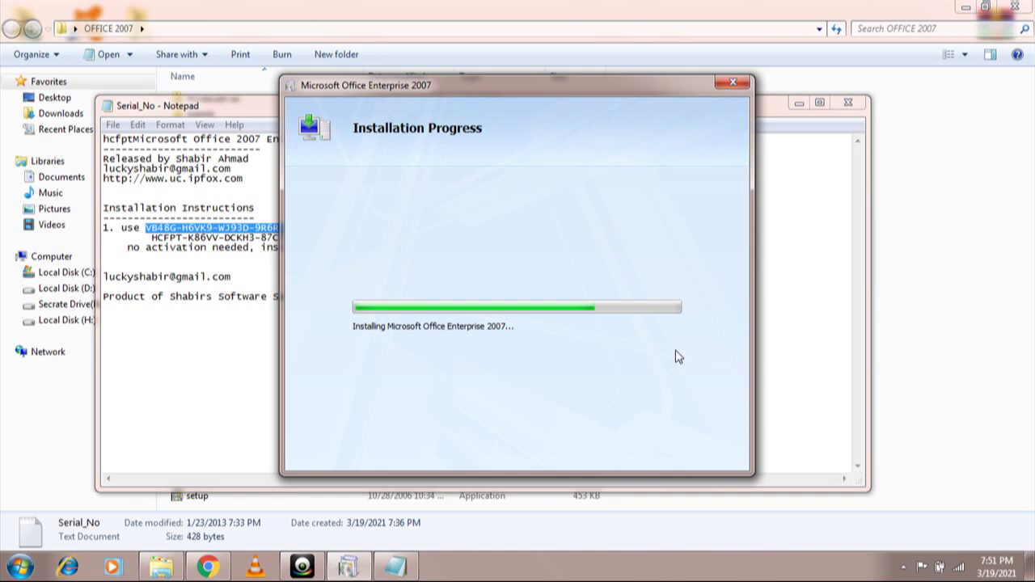
Close the OFFICE 2007 folder window while the installation is running
click(963, 8)
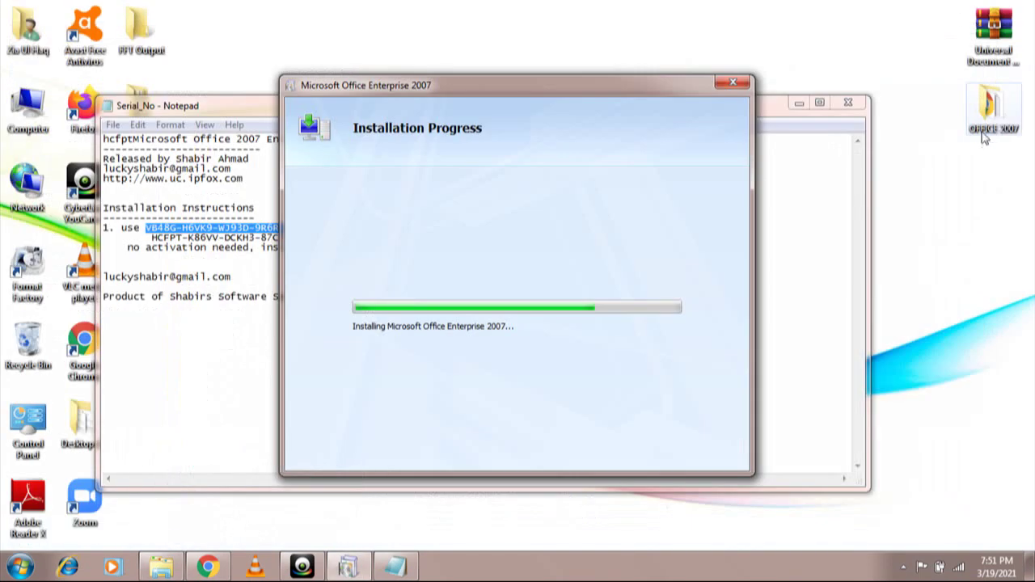
double_click(990, 121)
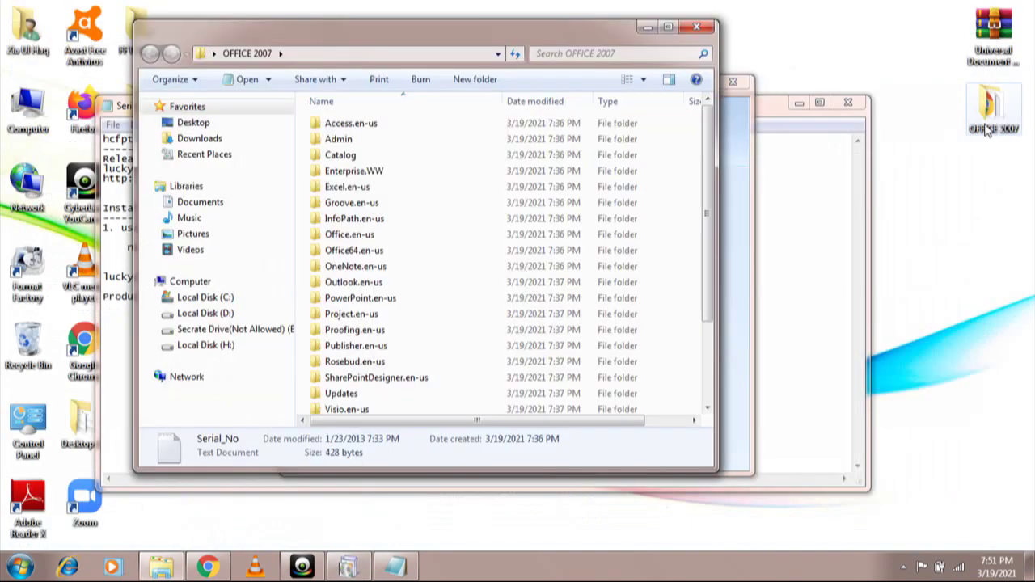
click(695, 27)
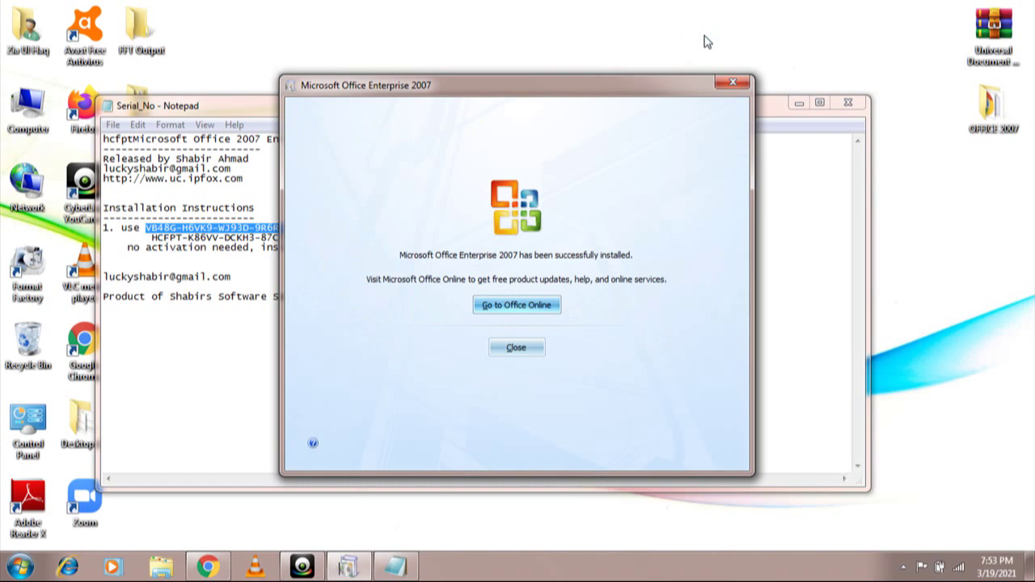
Leave the finished installer by going to Office Online, and close the browser and the Serial_No file
click(517, 306)
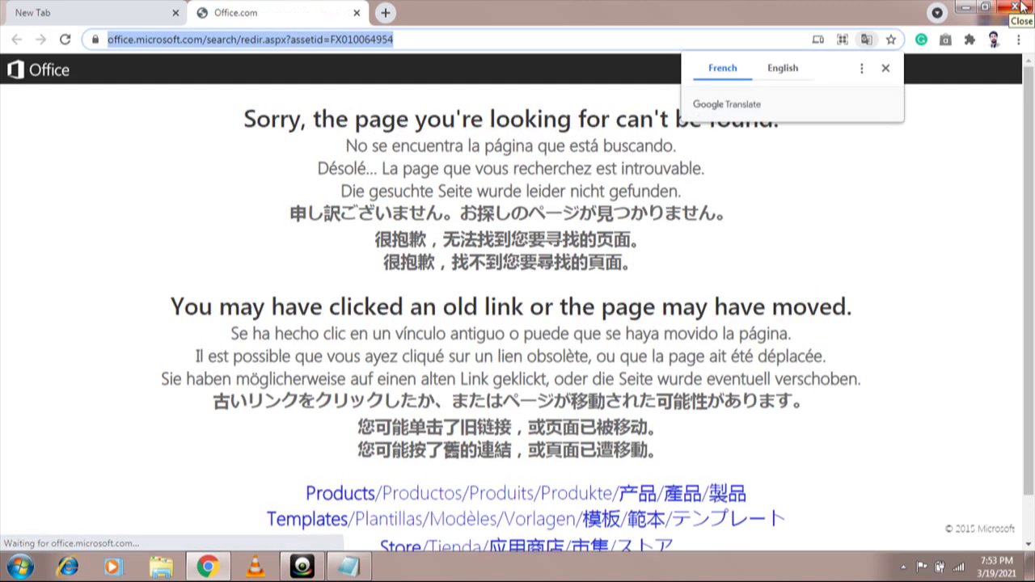
click(1021, 6)
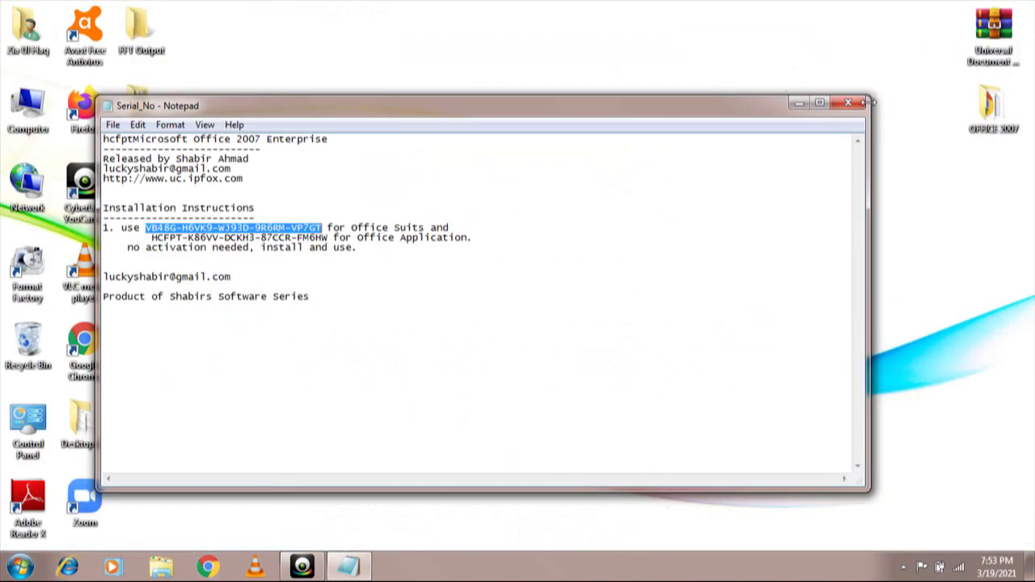
click(851, 103)
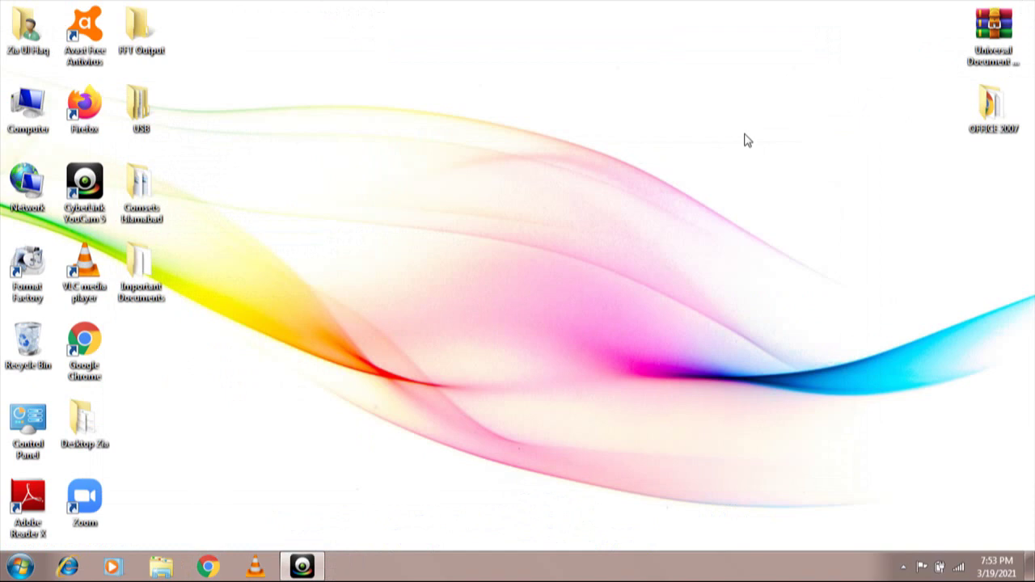
right_click(613, 147)
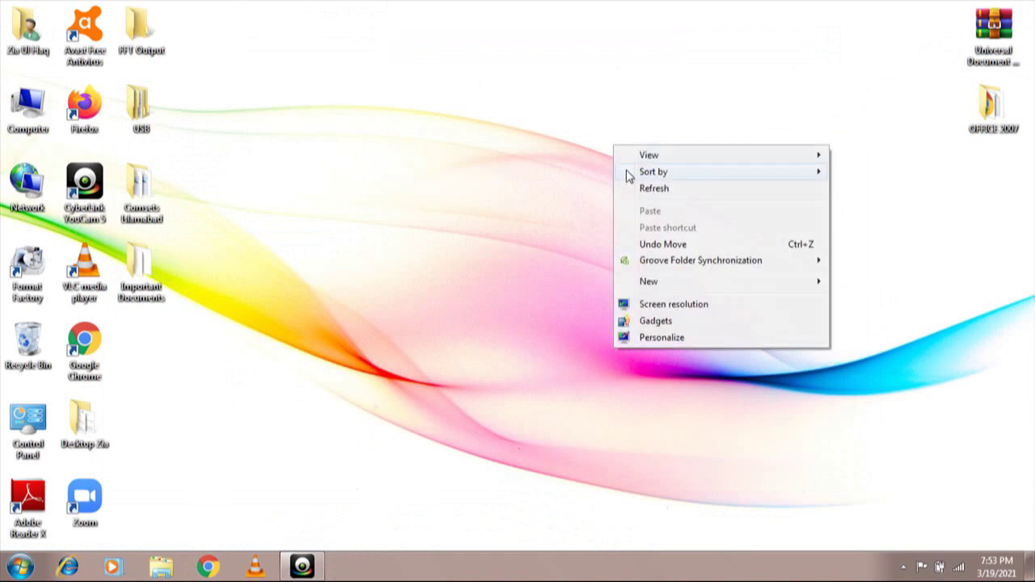
click(510, 250)
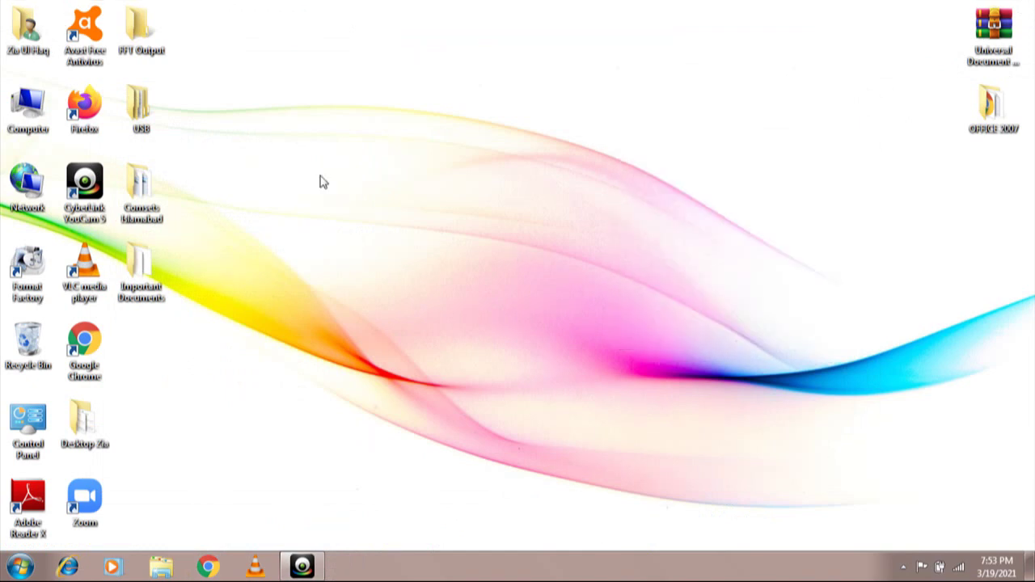
Check Programs and Features in Control Panel for the Microsoft Office Enterprise 2007 entry, and close the window
click(34, 422)
double_click(34, 424)
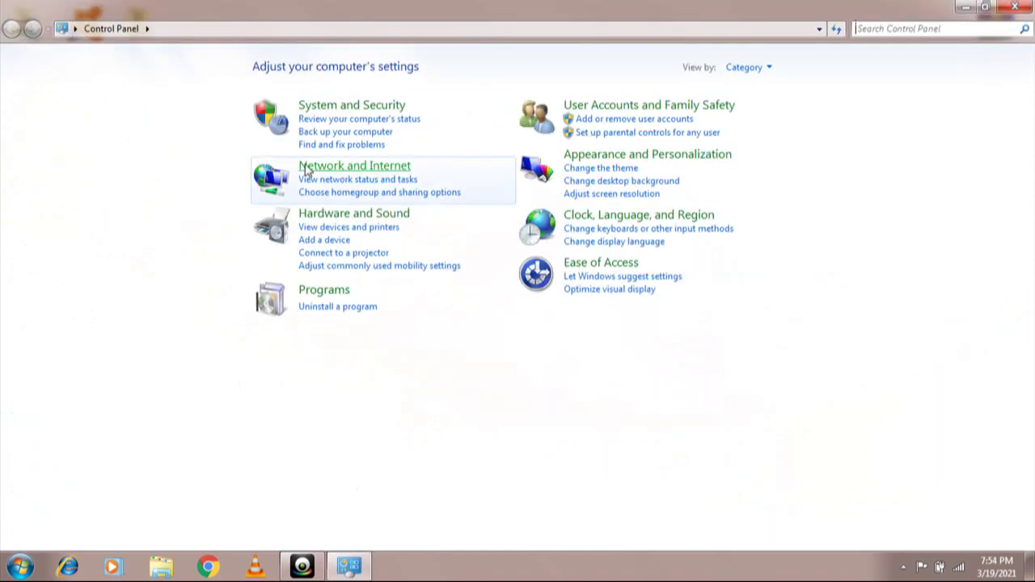
click(325, 291)
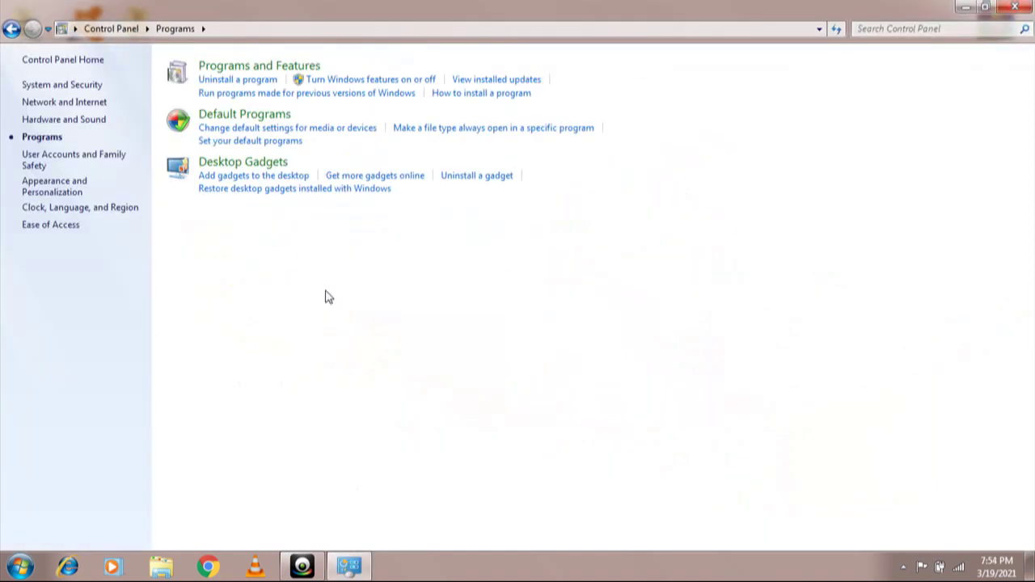
click(241, 68)
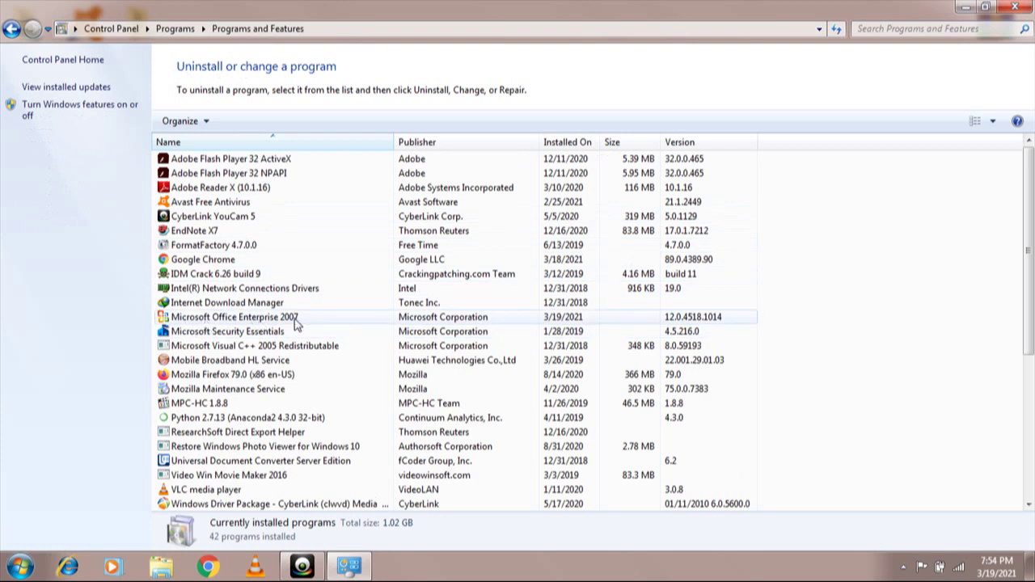
click(1015, 6)
Check the desktop's list of new item types for the Microsoft Office document types
right_click(673, 252)
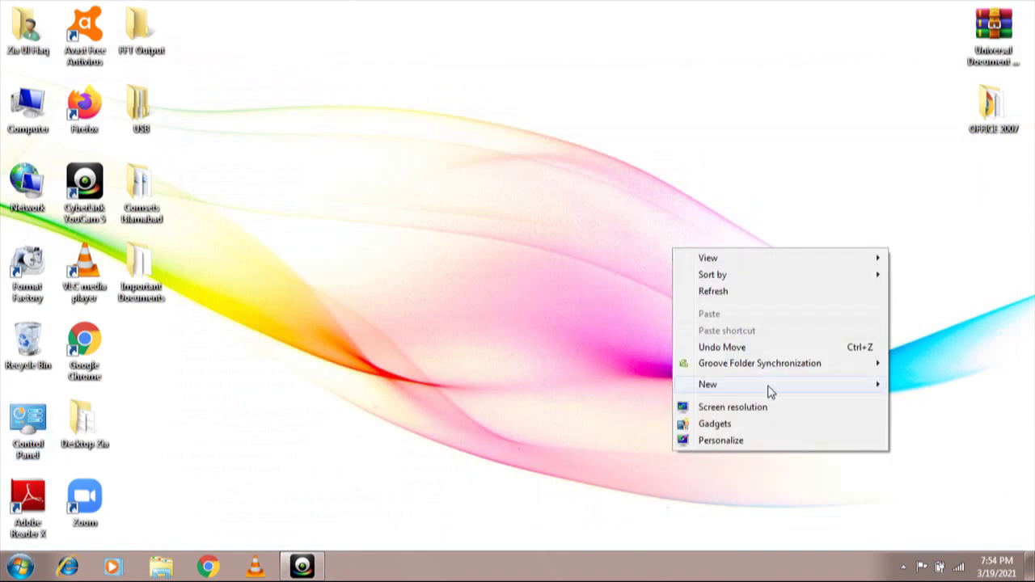
mouse_move(775, 391)
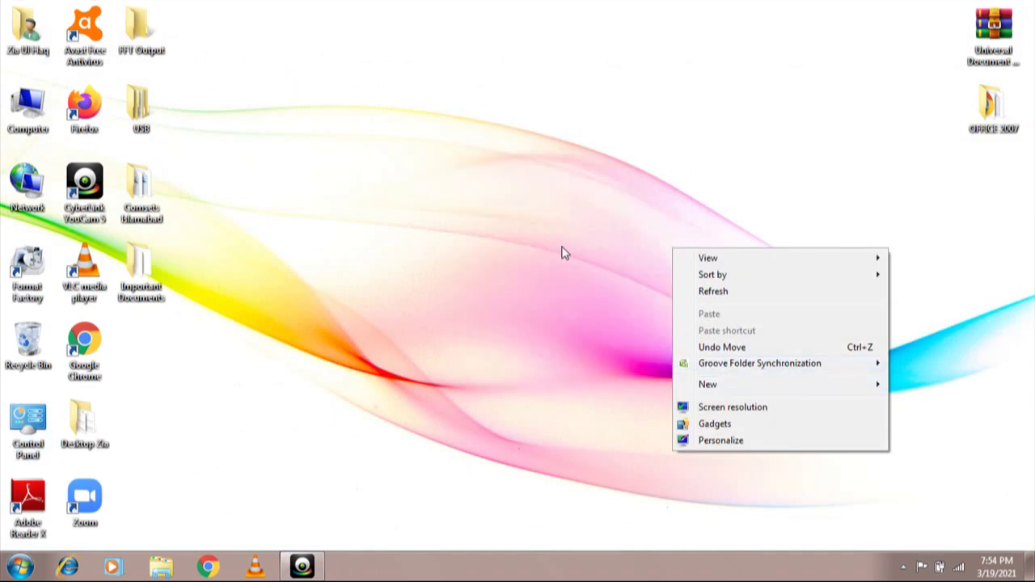
mouse_move(706, 391)
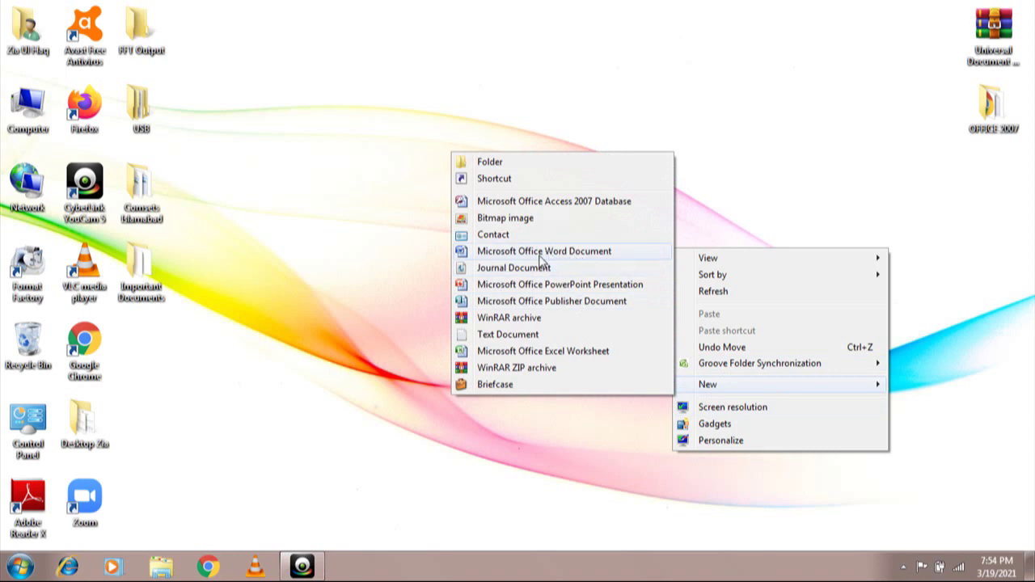
Search the installed programs for "word" and for "power" to look for the Office 2007 applications
click(25, 568)
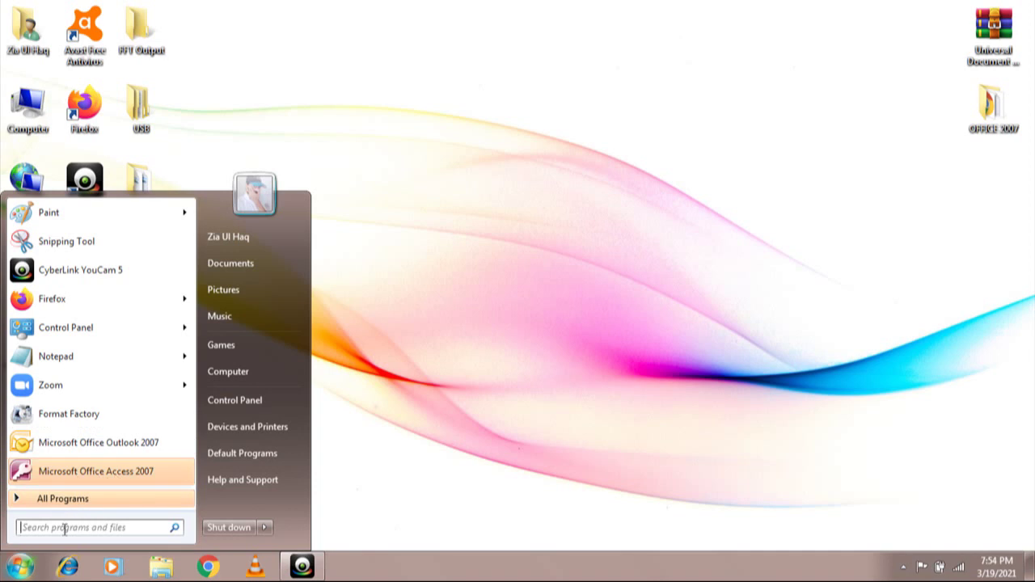
text(word)
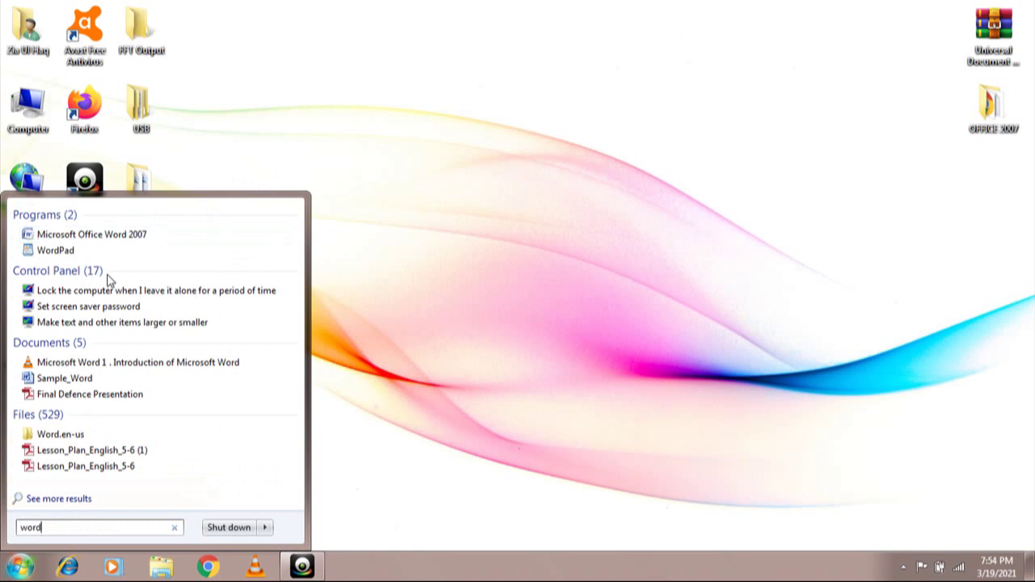
click(435, 321)
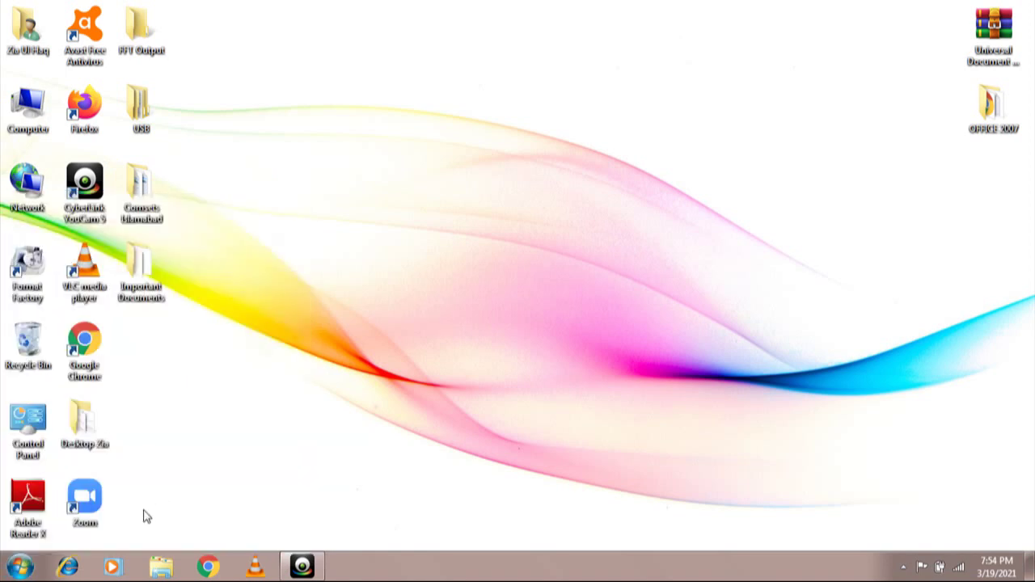
click(26, 567)
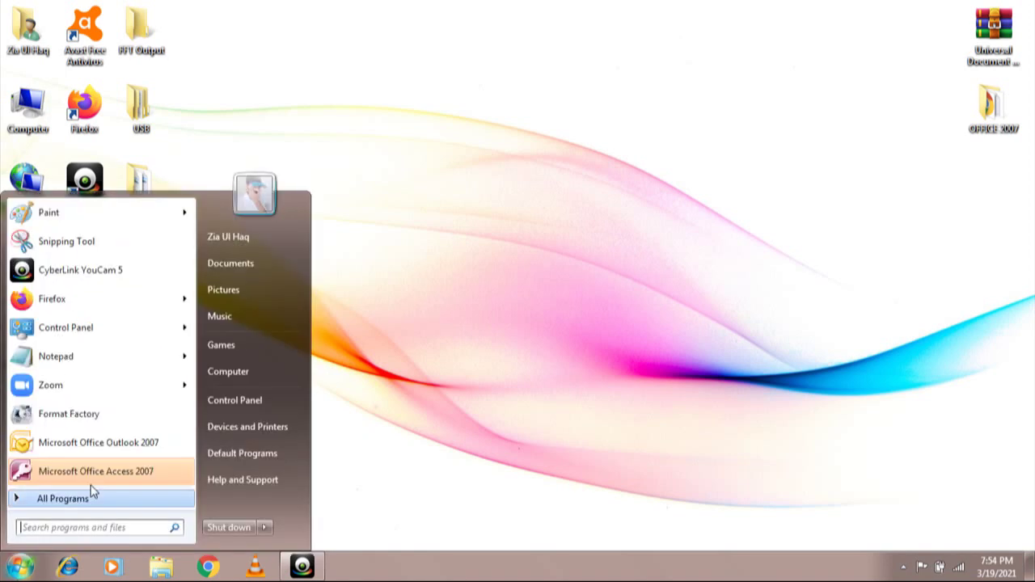
text(power)
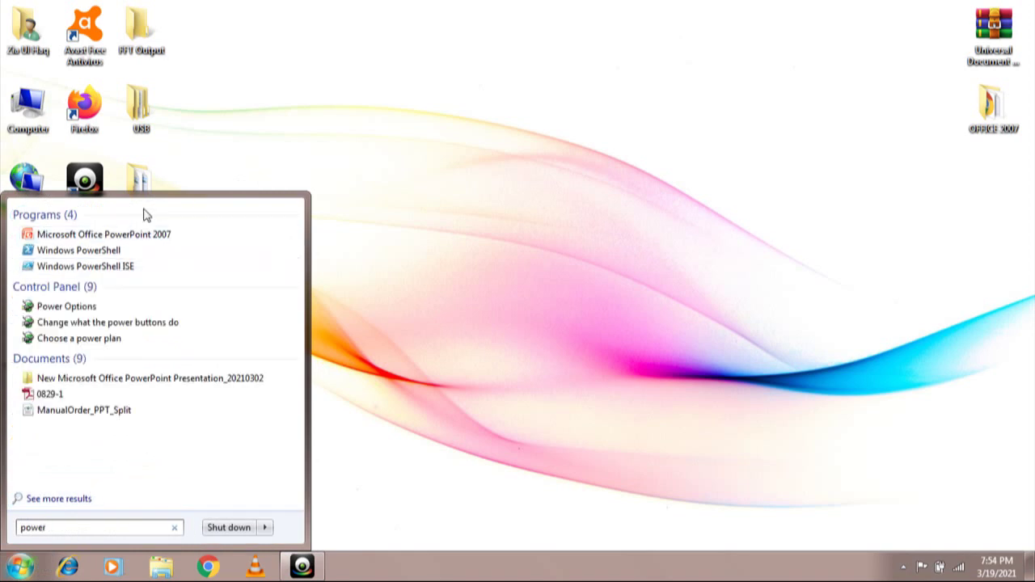
click(430, 174)
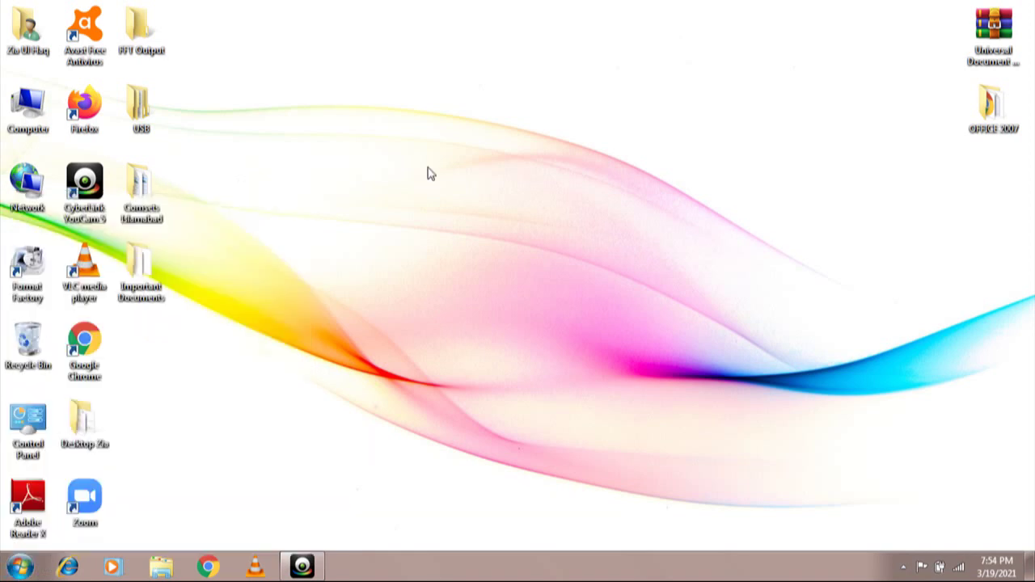
Create a new Microsoft Office Word document named hhhh on the desktop and open it
right_click(431, 174)
mouse_move(510, 306)
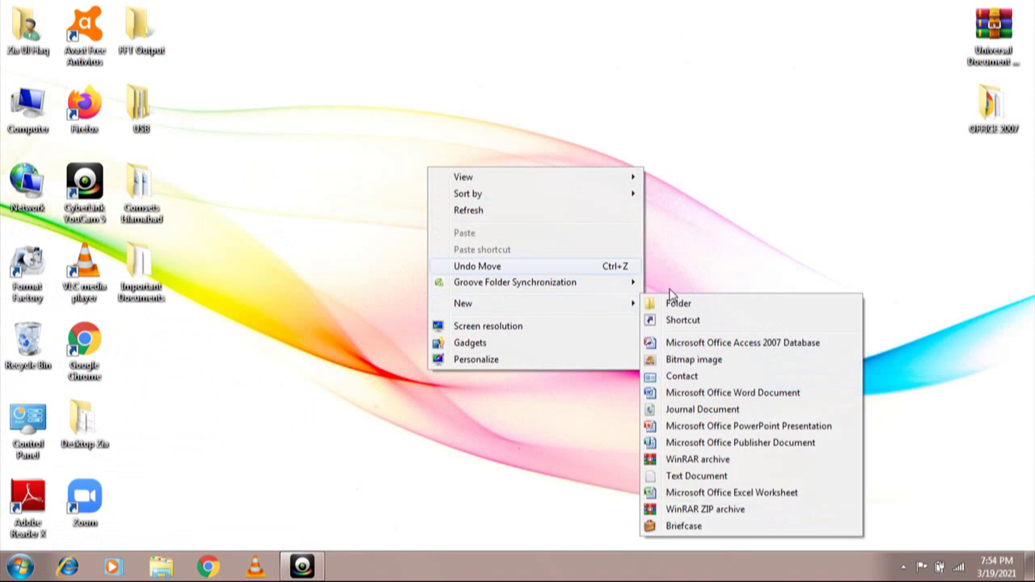
click(680, 393)
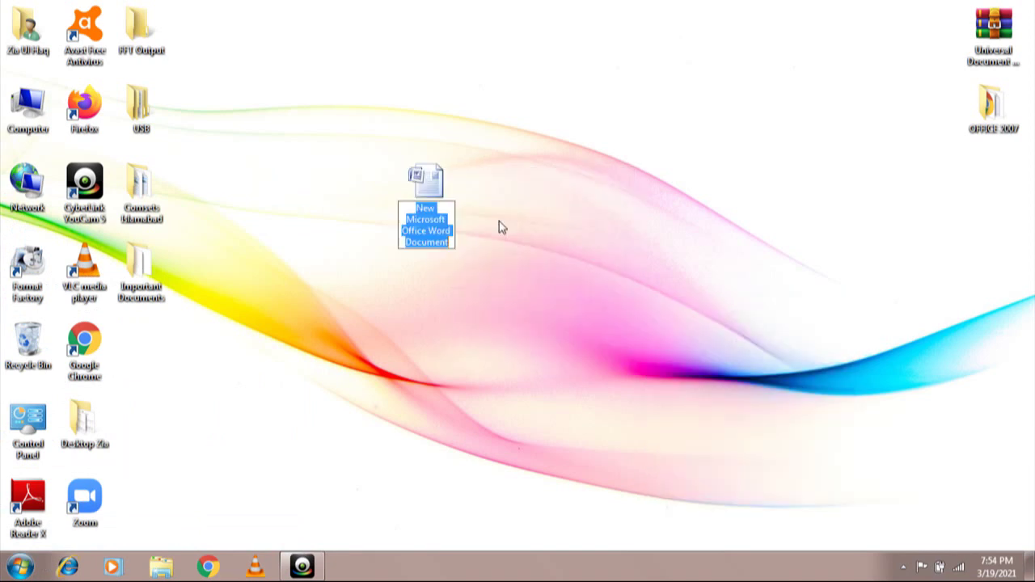
text(hhhh)
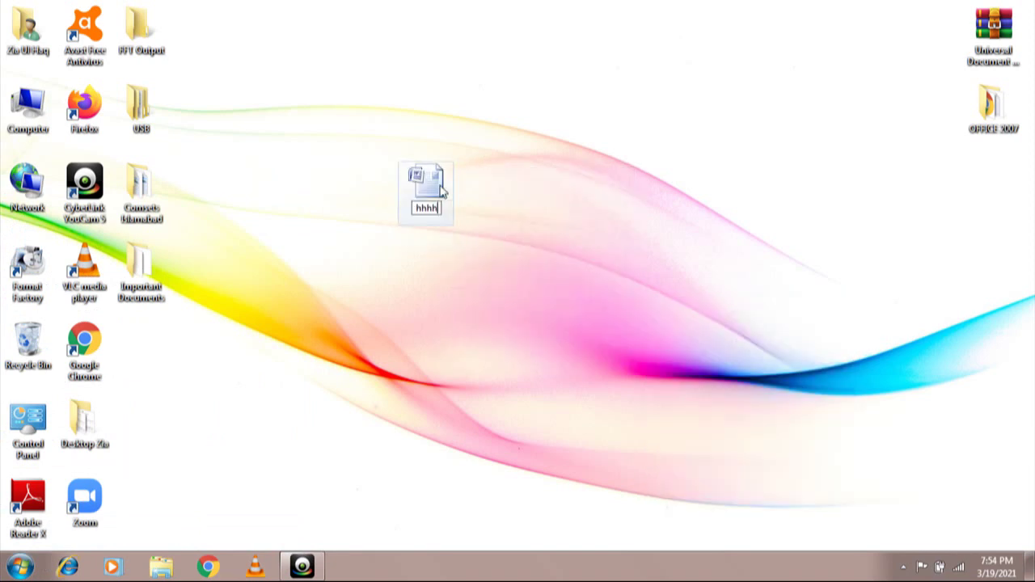
key(Return)
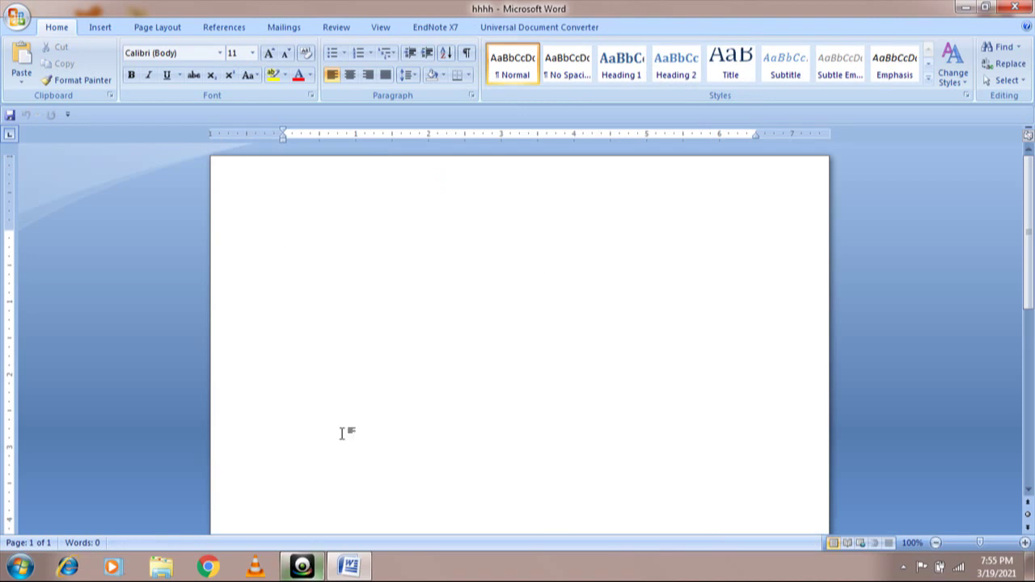
Enter the test text hhhhh in the document and undo it, and close Word with the changes saved
text(hhhhh)
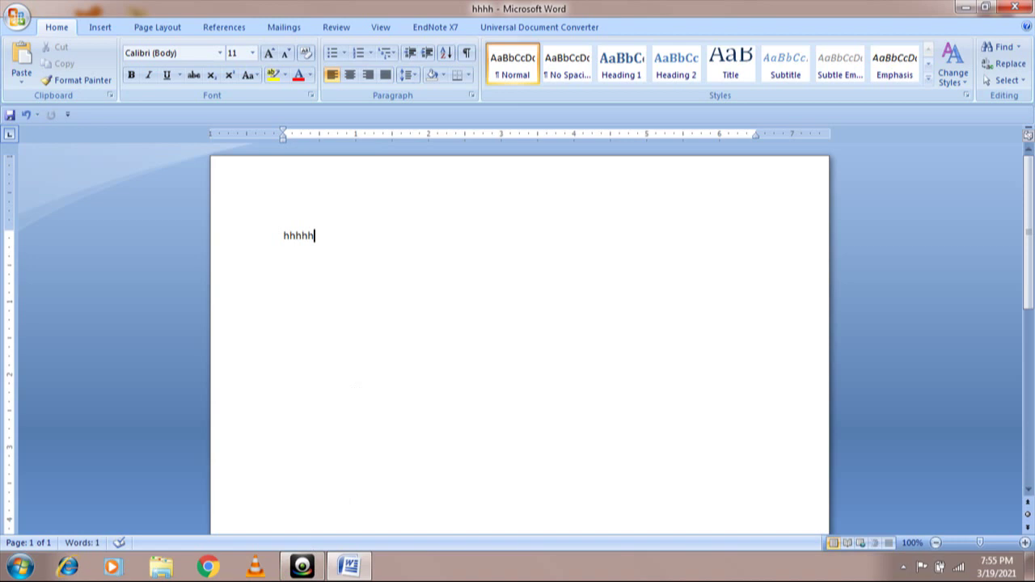
key(ctrl+z)
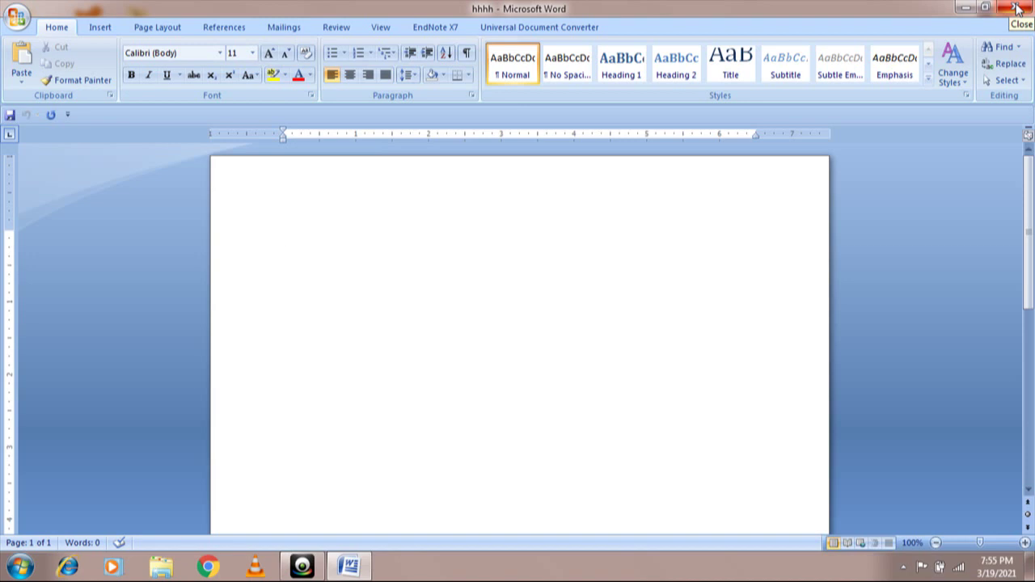
click(1015, 8)
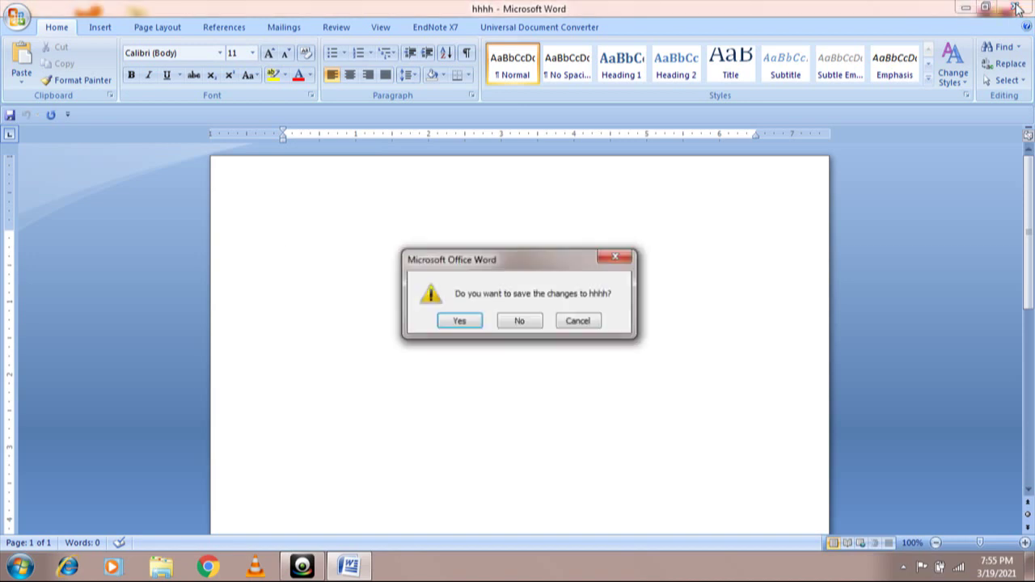
click(461, 321)
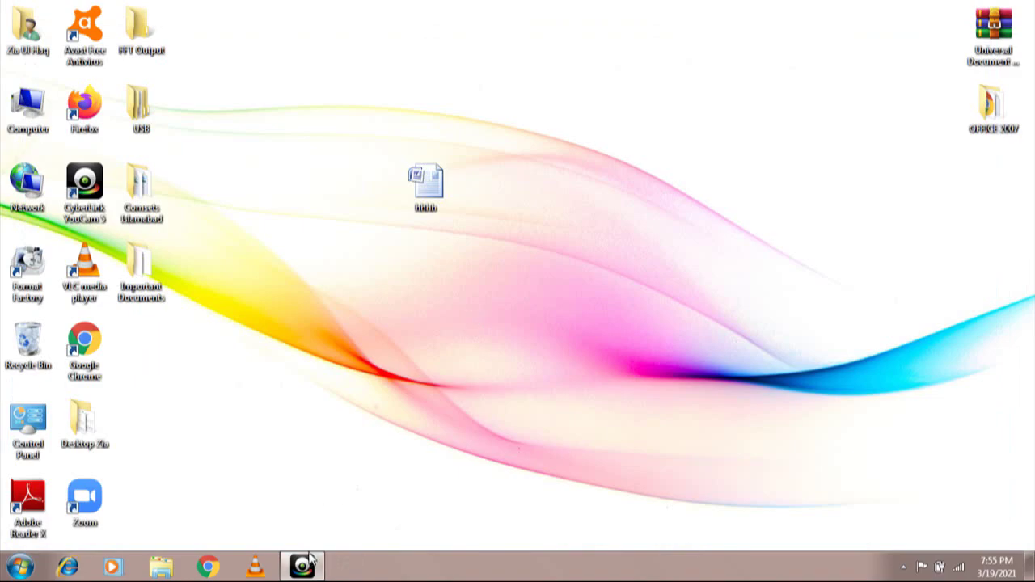
mouse_move(312, 569)
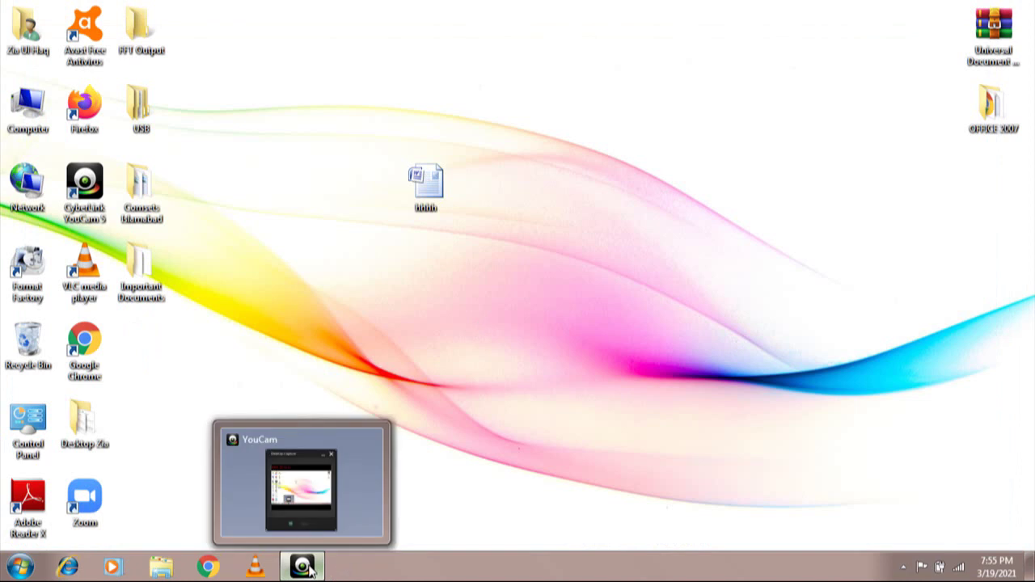
click(313, 569)
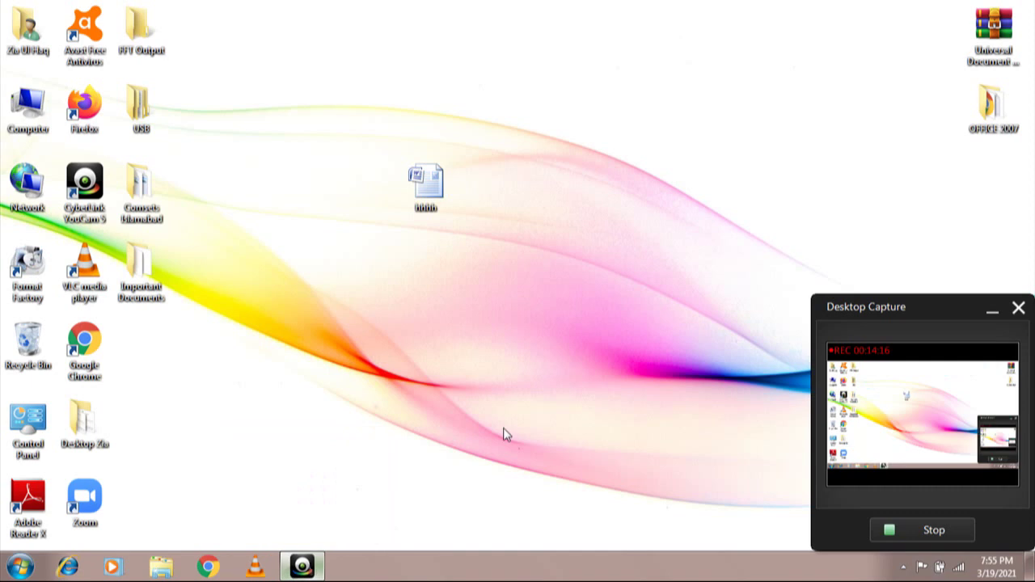